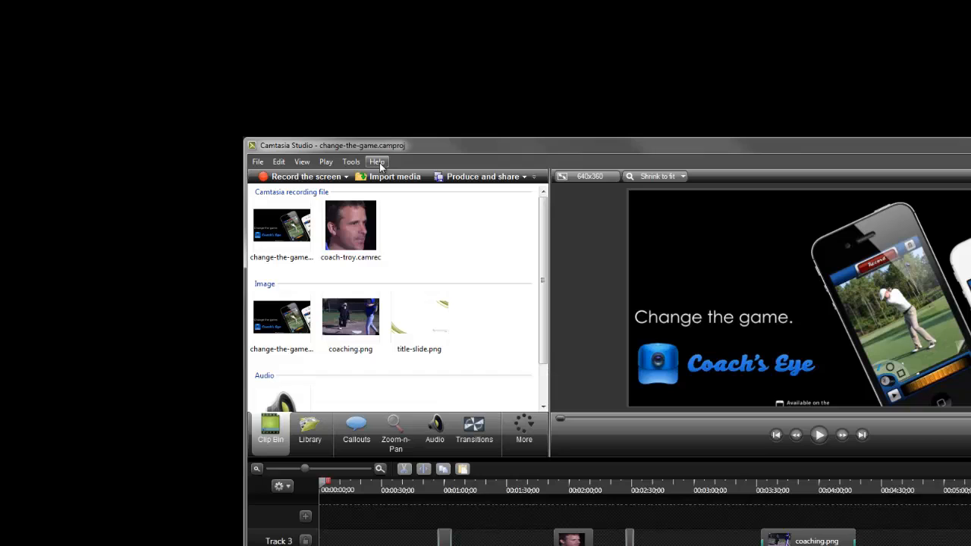
pyautogui.click(379, 163)
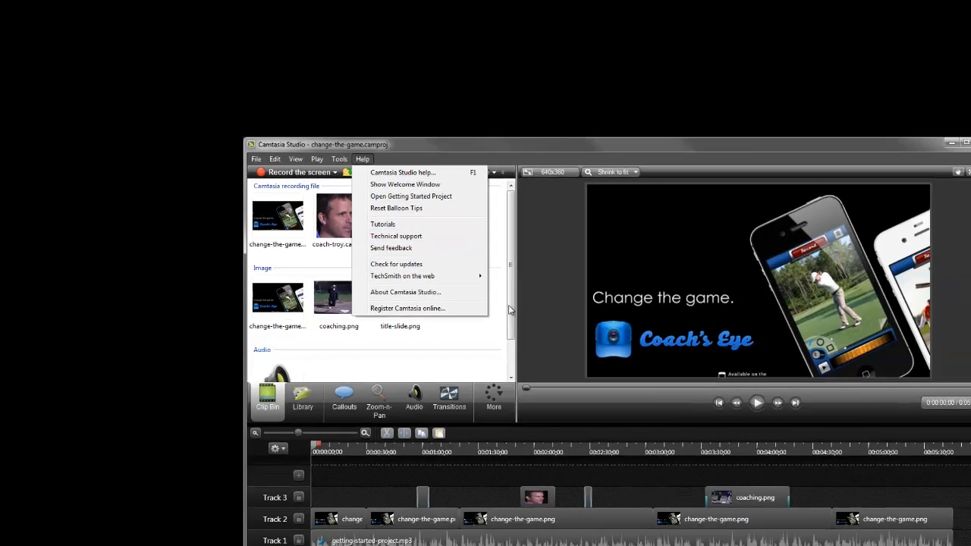
pyautogui.click(566, 355)
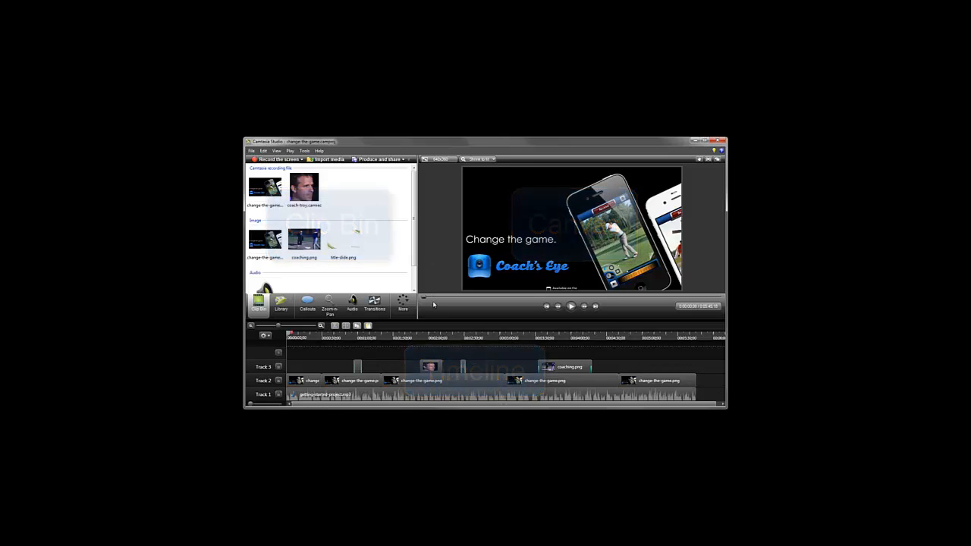
# Step: Go to about 0:02:04 on the timeline, and shrink the coach video and place it above the "Change the game." text on the canvas
pyautogui.click(434, 337)
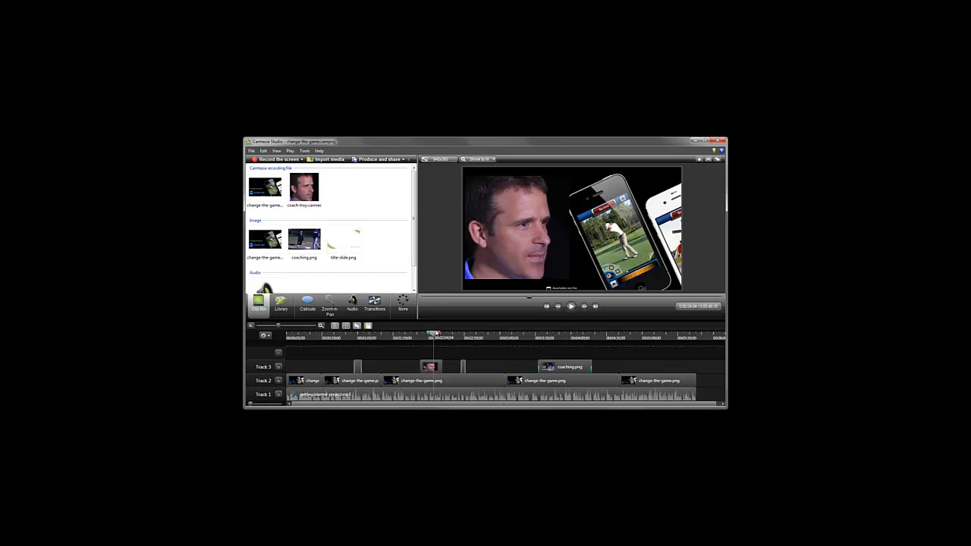
pyautogui.click(501, 260)
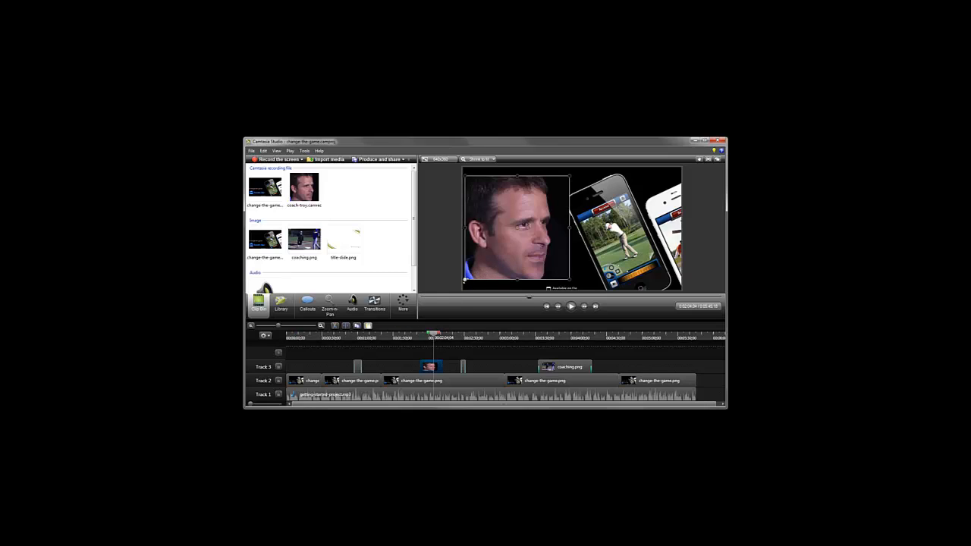
pyautogui.moveTo(465, 280); pyautogui.dragTo(490, 217)
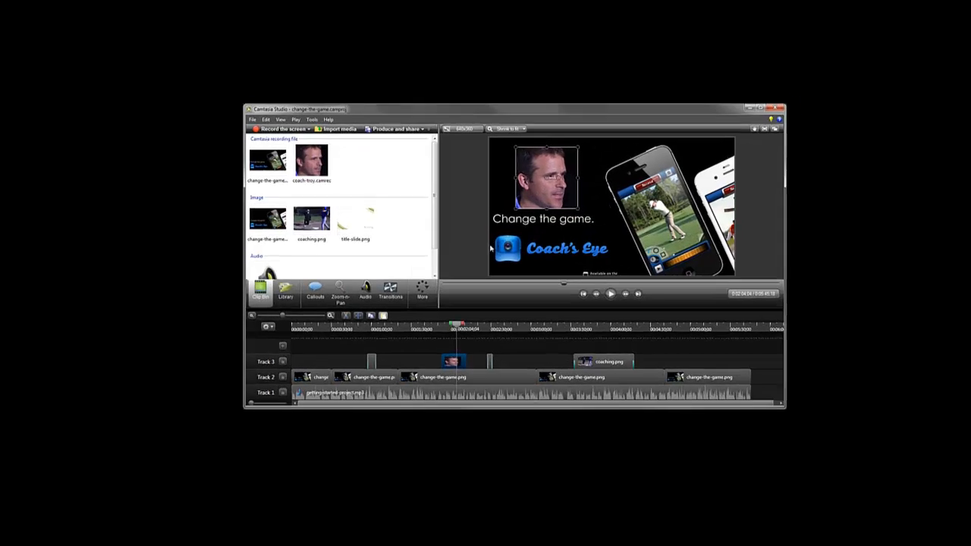
pyautogui.click(484, 253)
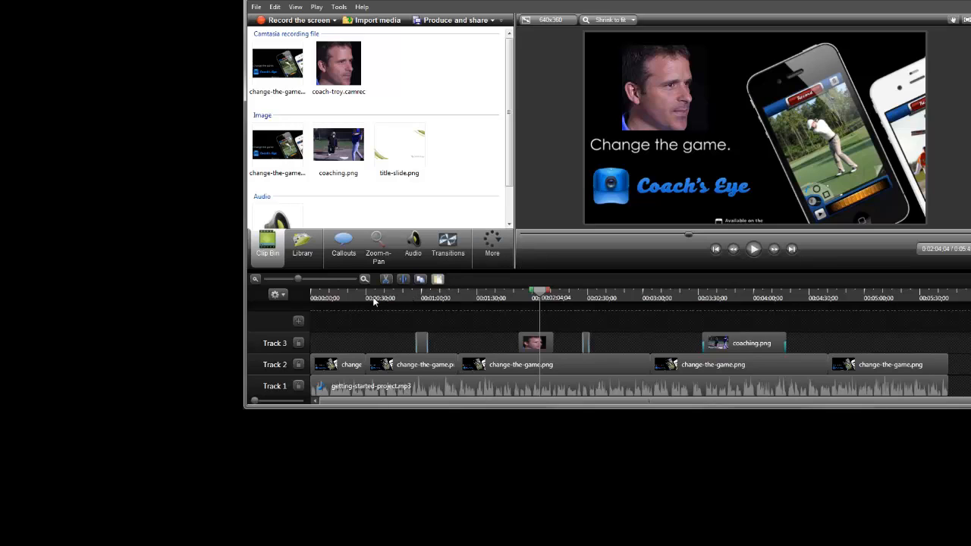
# Step: At about 0:01:01, move the change-the-game.png clip beneath the MVP callout from Track 2 up to a new Track 4 and back to Track 2
pyautogui.click(425, 297)
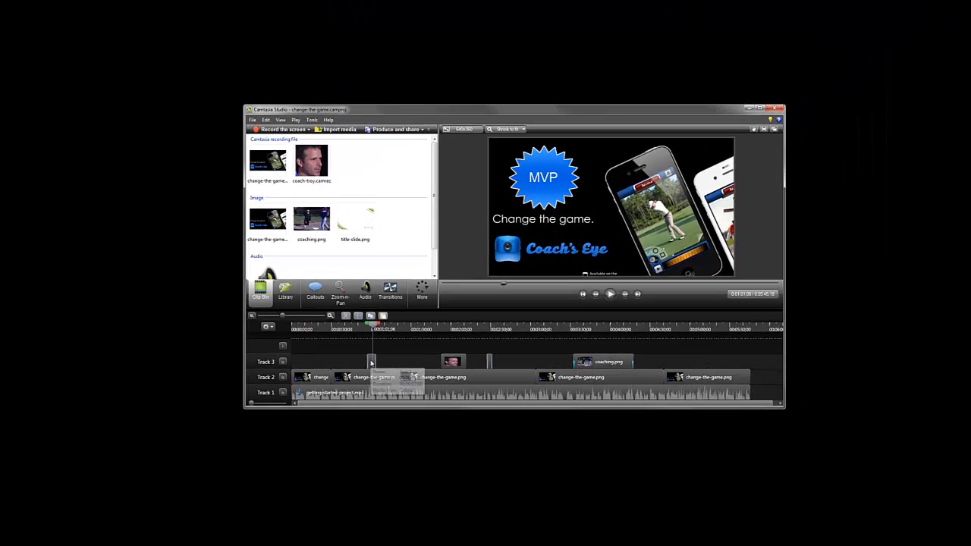
pyautogui.click(425, 346)
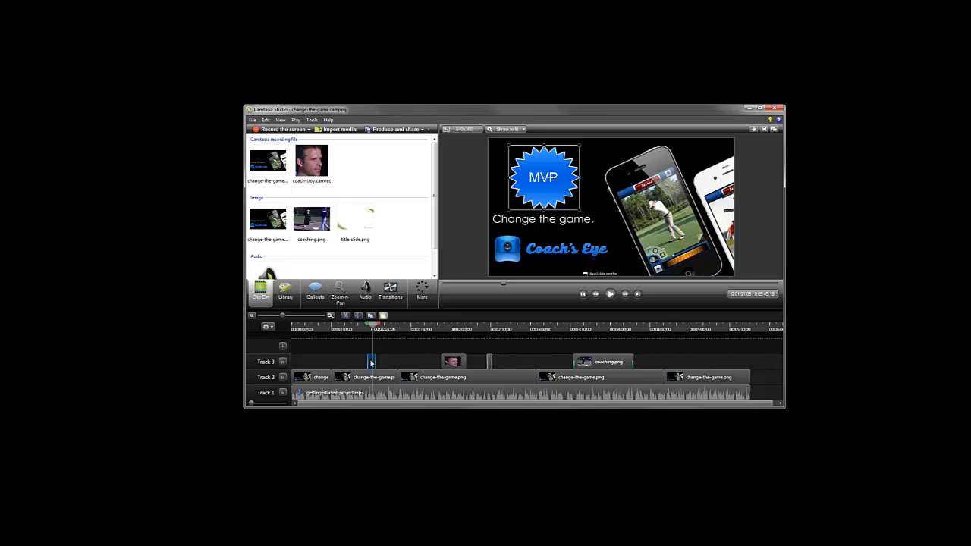
pyautogui.click(366, 376)
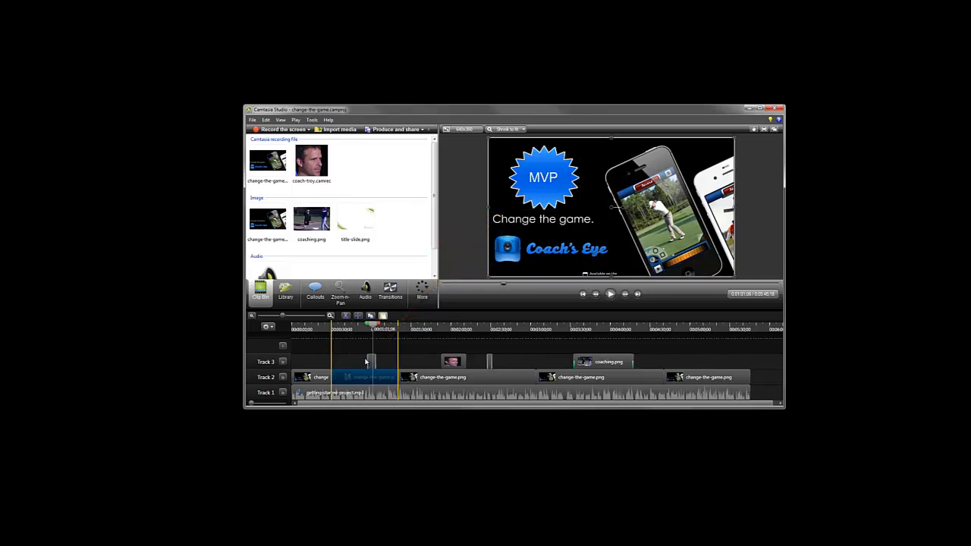
pyautogui.moveTo(367, 362); pyautogui.dragTo(369, 348)
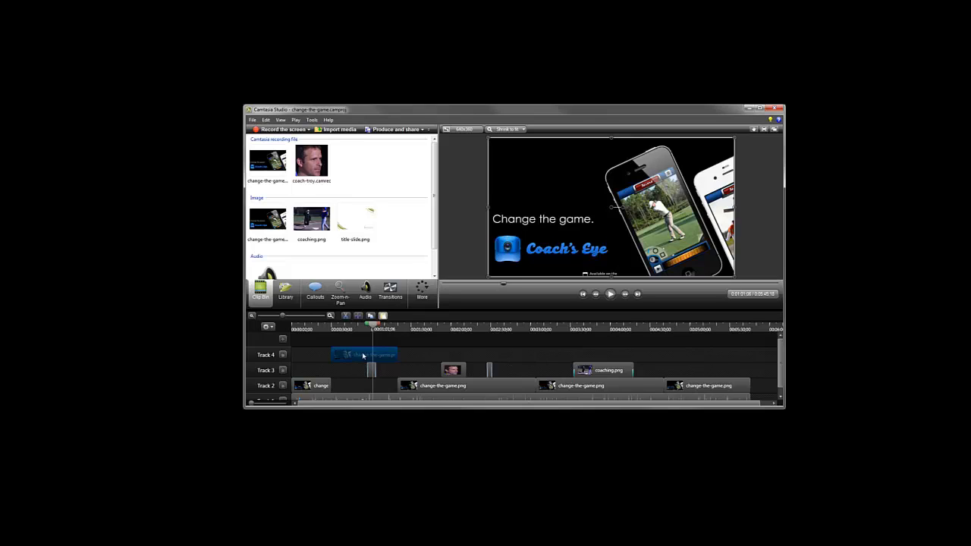
pyautogui.moveTo(363, 357); pyautogui.dragTo(362, 386)
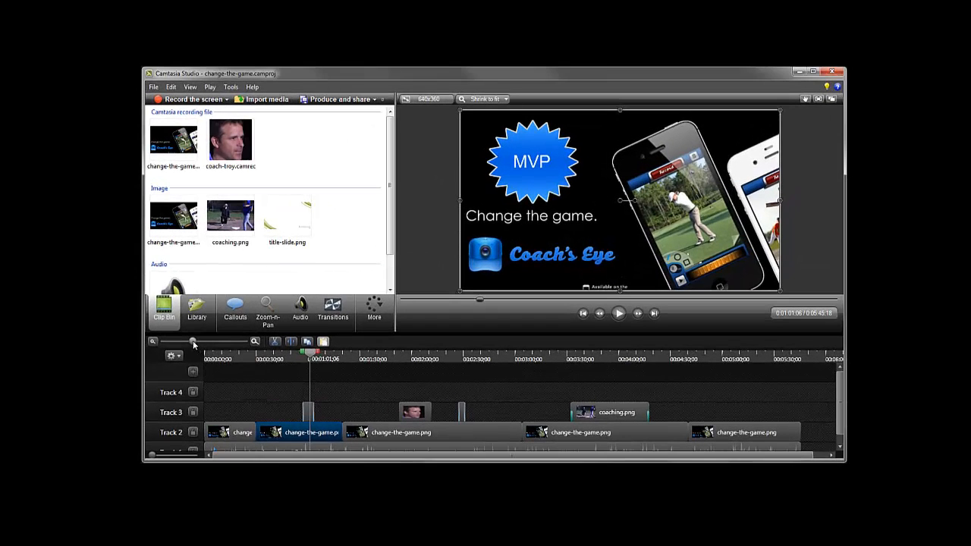
# Step: Add coaching.png on a new Track 5 starting at about 0:01:15, and extend its duration to about 30 seconds
pyautogui.moveTo(192, 341)
pyautogui.mouseDown()
pyautogui.moveTo(202, 342)
pyautogui.moveTo(194, 340)
pyautogui.mouseUp()
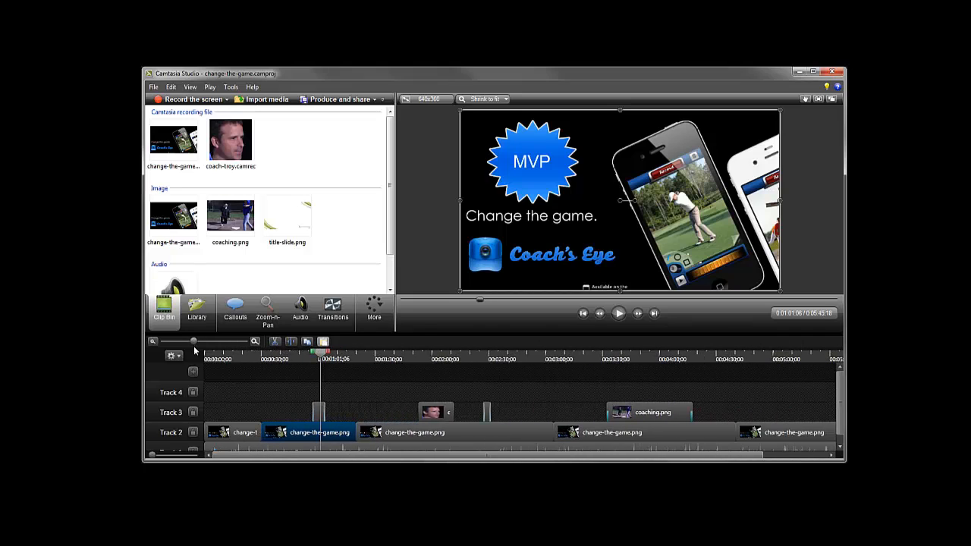
pyautogui.click(227, 411)
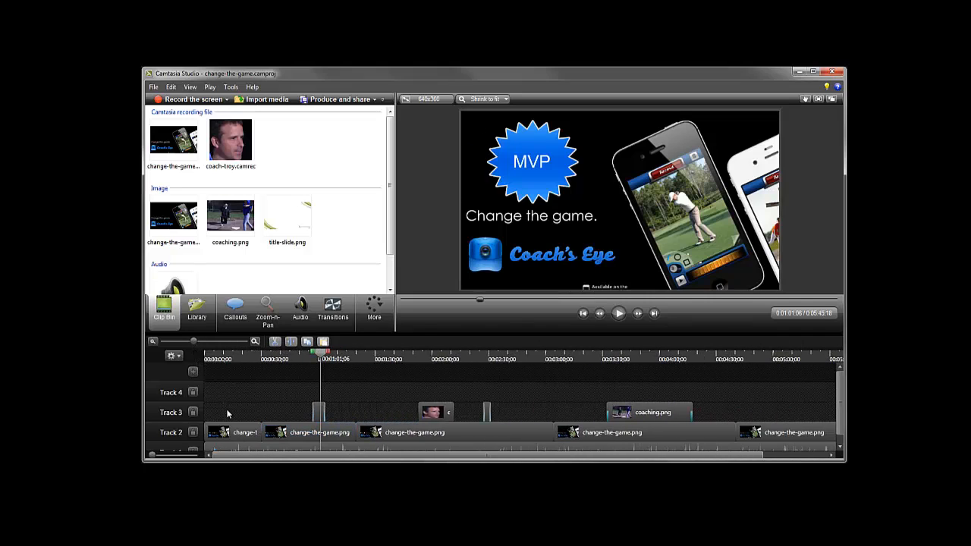
pyautogui.scroll(-1, 227, 411)
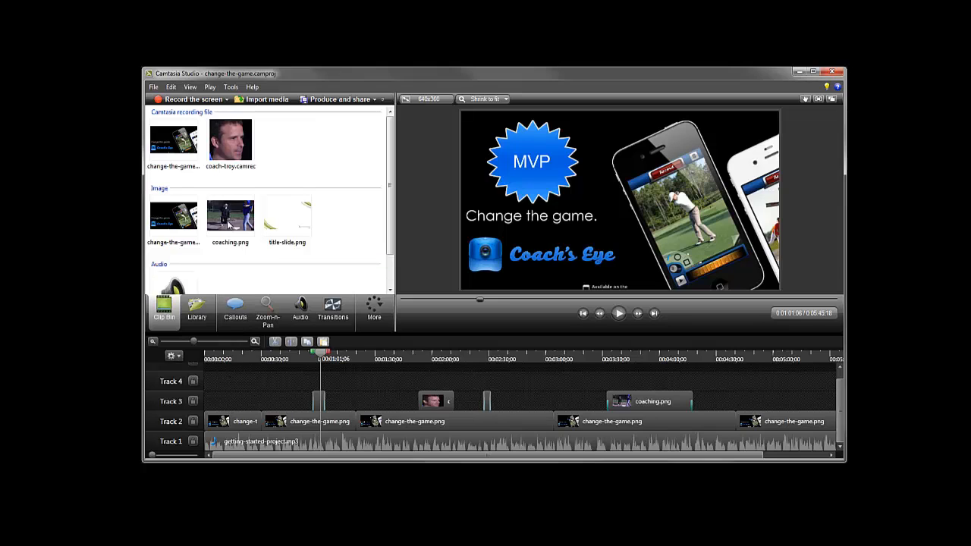
pyautogui.moveTo(228, 226); pyautogui.dragTo(350, 371)
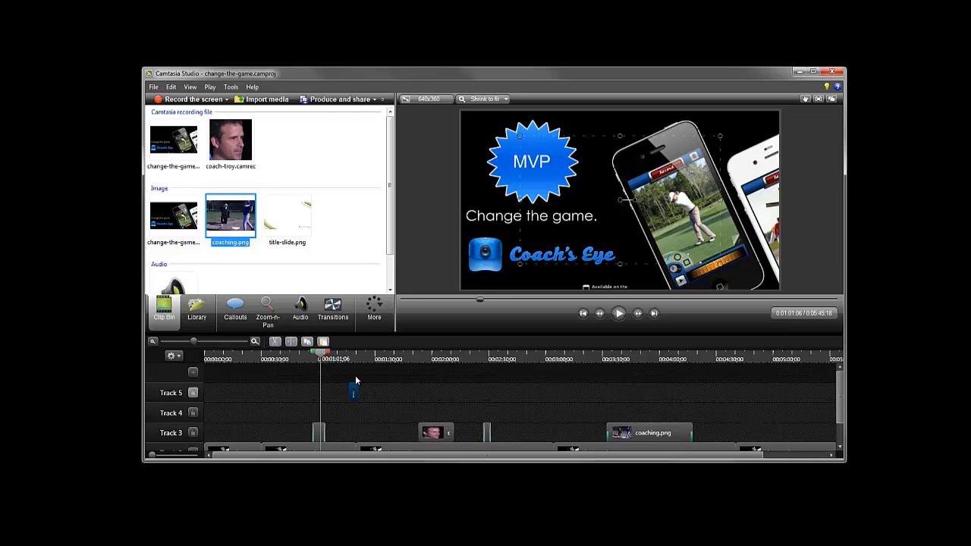
pyautogui.click(355, 394)
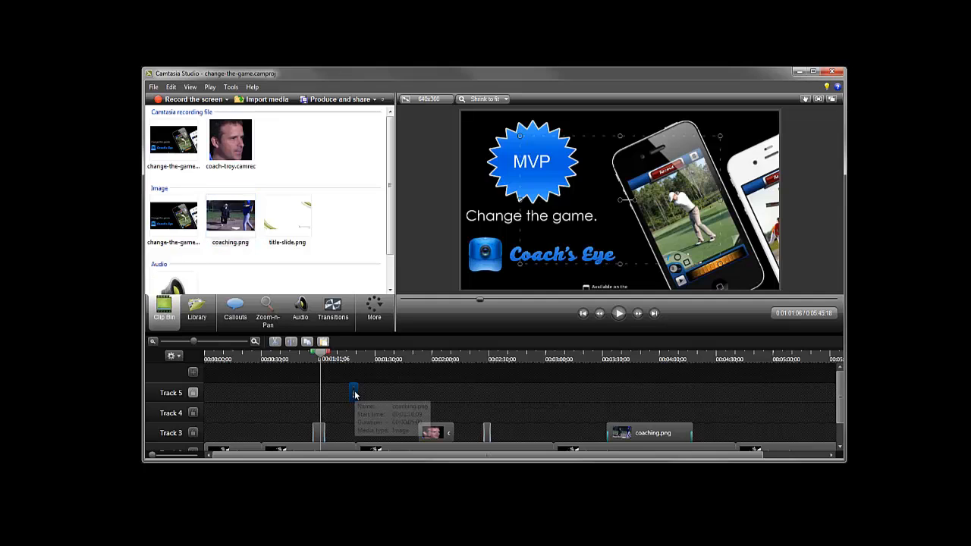
pyautogui.moveTo(354, 394); pyautogui.dragTo(403, 392)
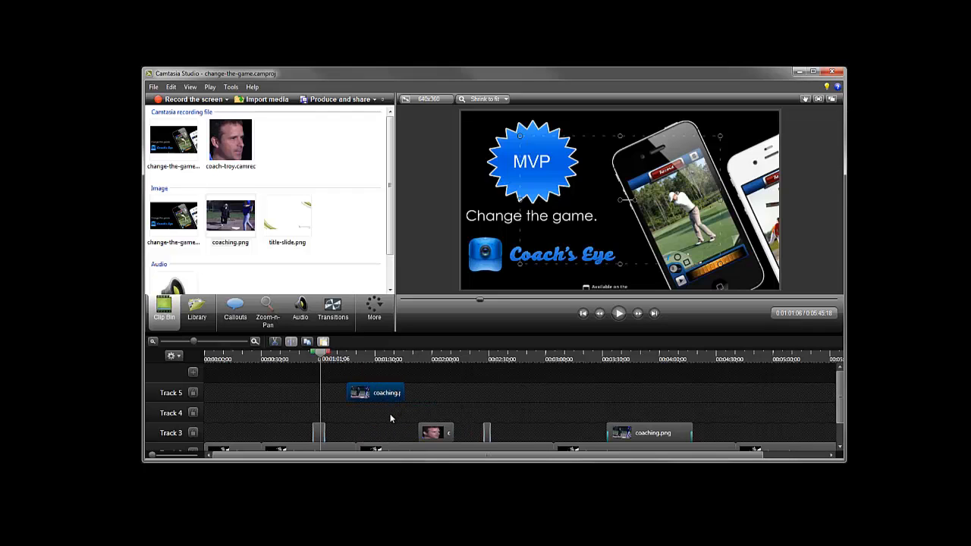
pyautogui.click(389, 414)
pyautogui.scroll(-3, 341, 423)
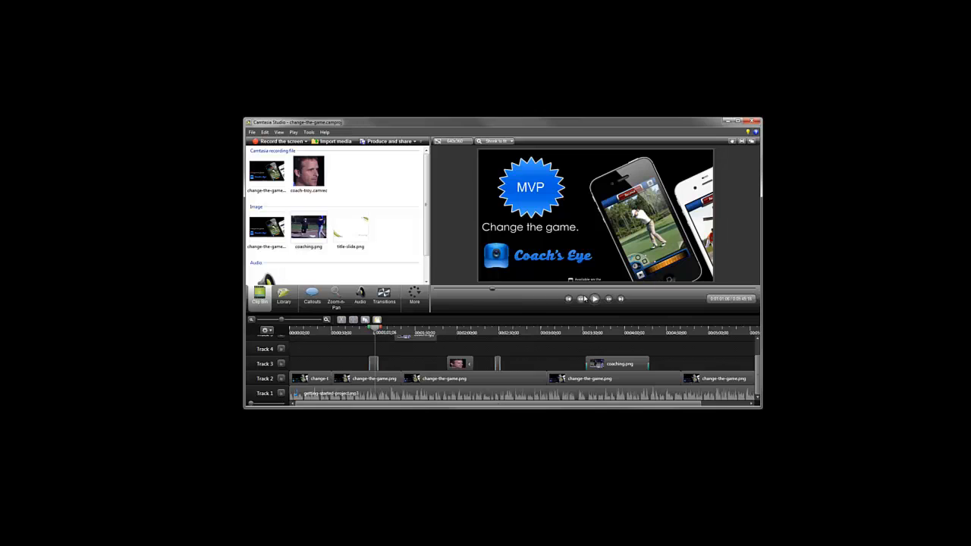
# Step: Preview a few seconds of the video past the MVP callout, and move the playhead to about 0:01:50
pyautogui.click(595, 299)
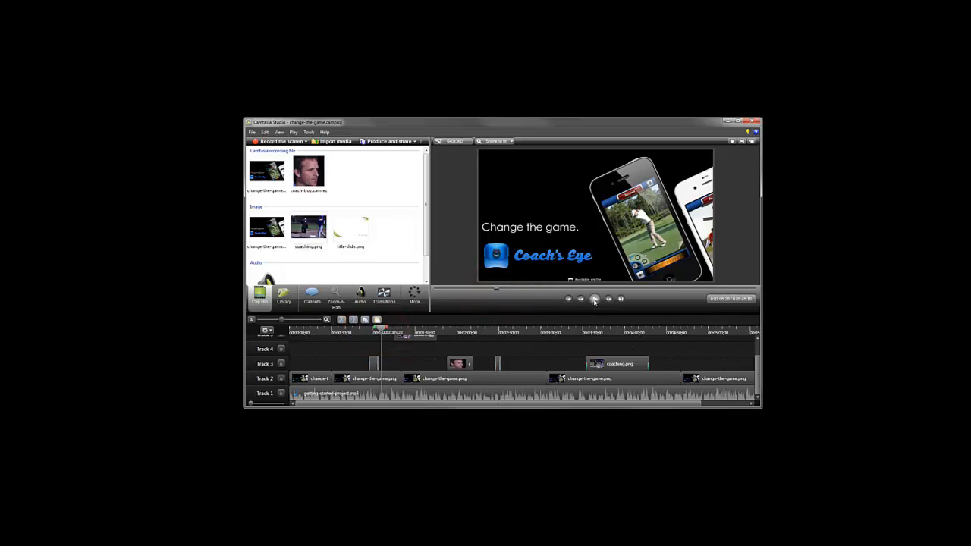
pyautogui.click(595, 299)
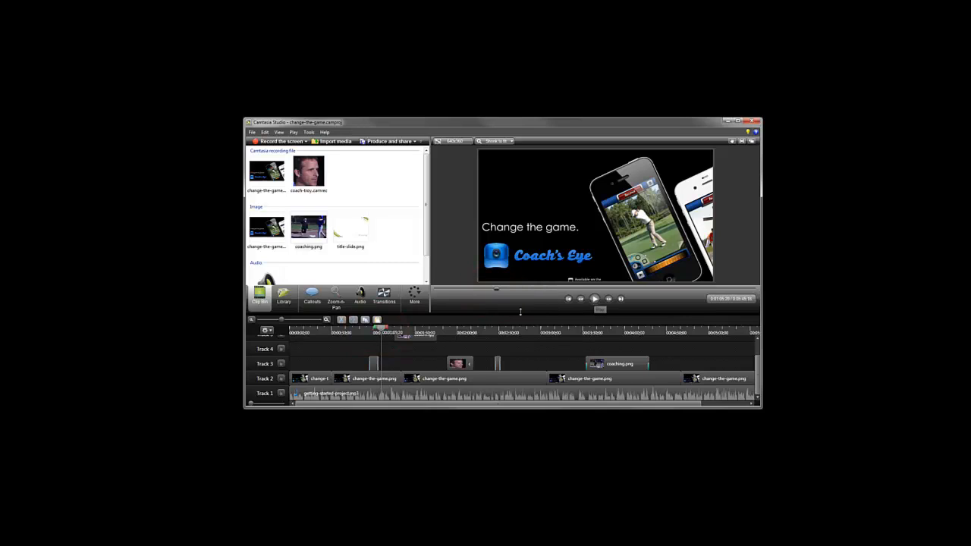
pyautogui.click(445, 331)
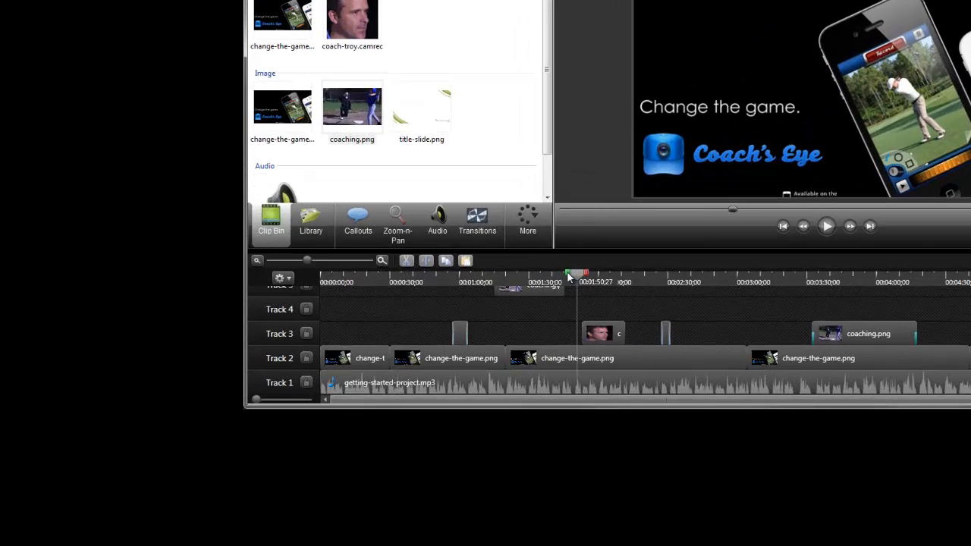
# Step: Try cutting the range from 0:01:31 to about 0:02:00 with Track 2 locked, undo the cut and clear the range selection
pyautogui.moveTo(569, 278); pyautogui.dragTo(601, 278)
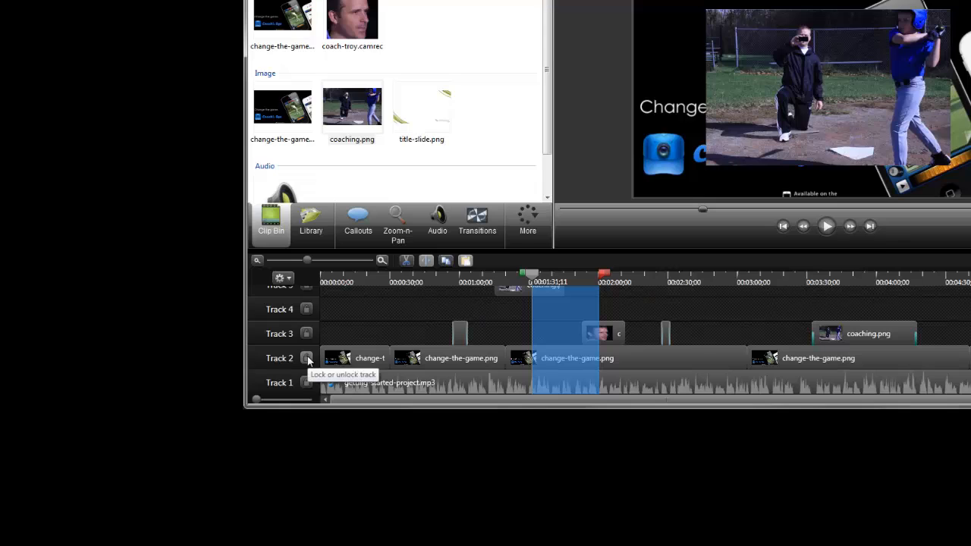
pyautogui.click(406, 261)
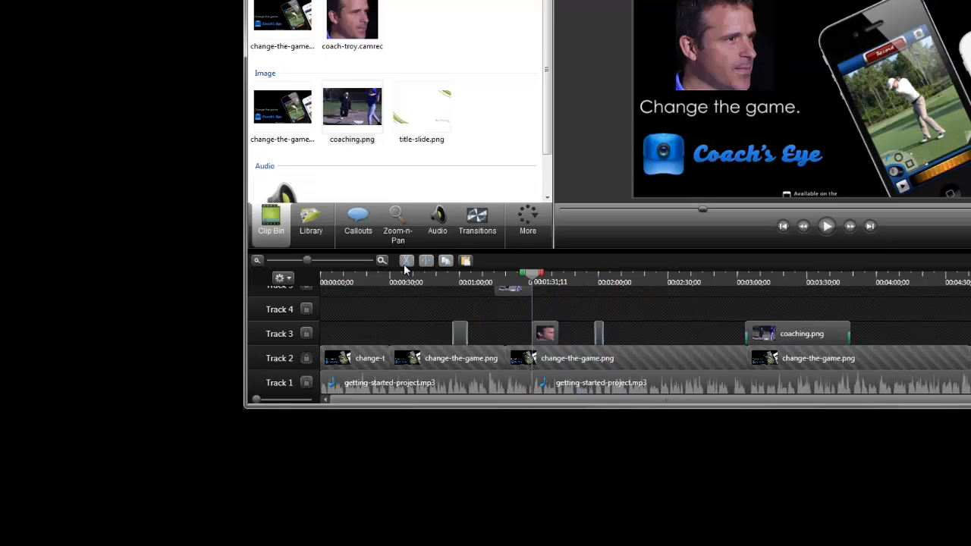
pyautogui.hotkey('ctrl', 'z')
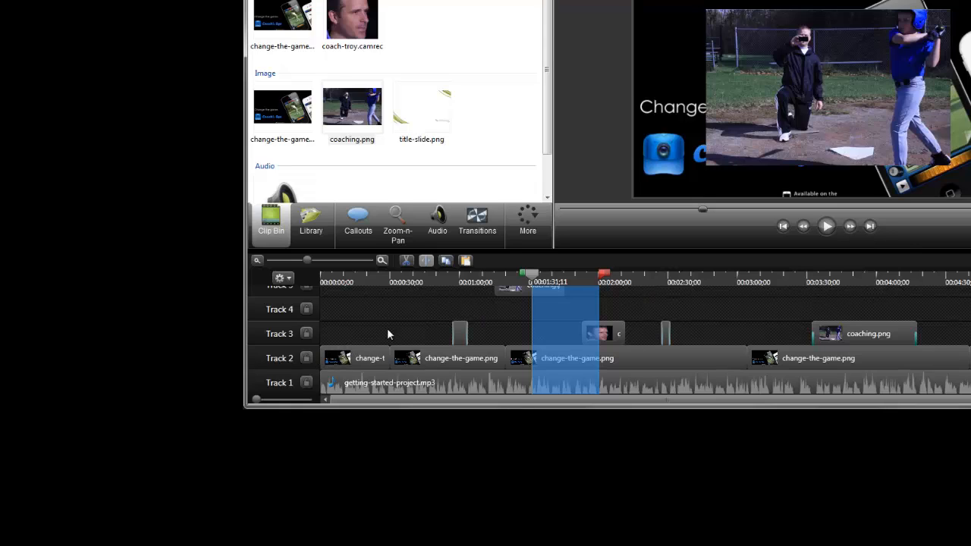
pyautogui.click(531, 278)
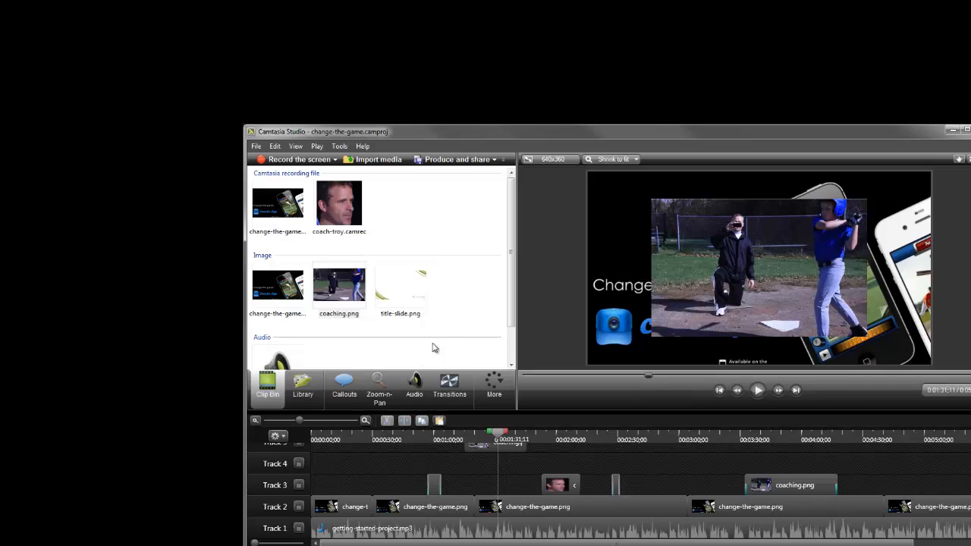
# Step: Add Callout - Banner 4 from the Library's Theme - Calling Lights to Track 3 at about 0:00:42, and shrink it above the "Change the game." text
pyautogui.moveTo(511, 293)
pyautogui.mouseDown()
pyautogui.moveTo(511, 323)
pyautogui.moveTo(512, 283)
pyautogui.mouseUp()
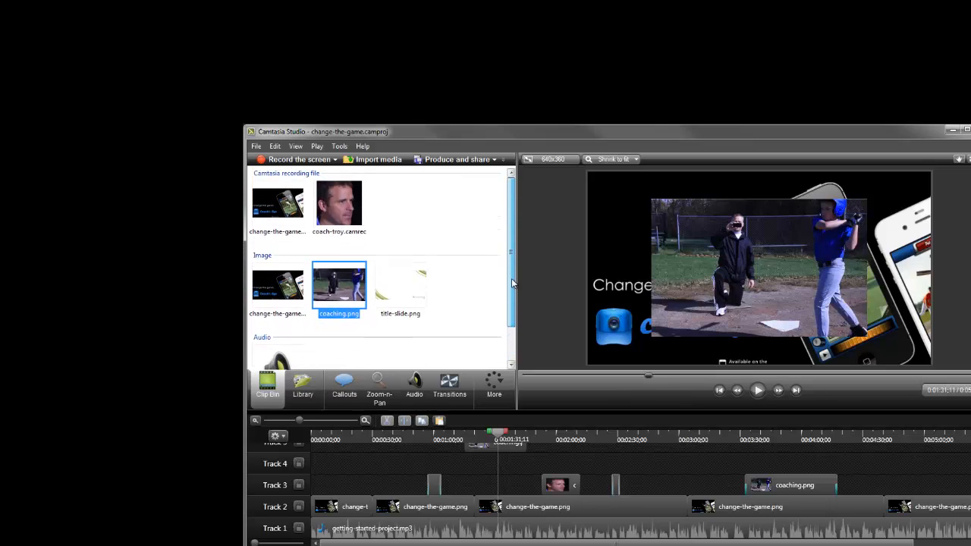
pyautogui.click(486, 297)
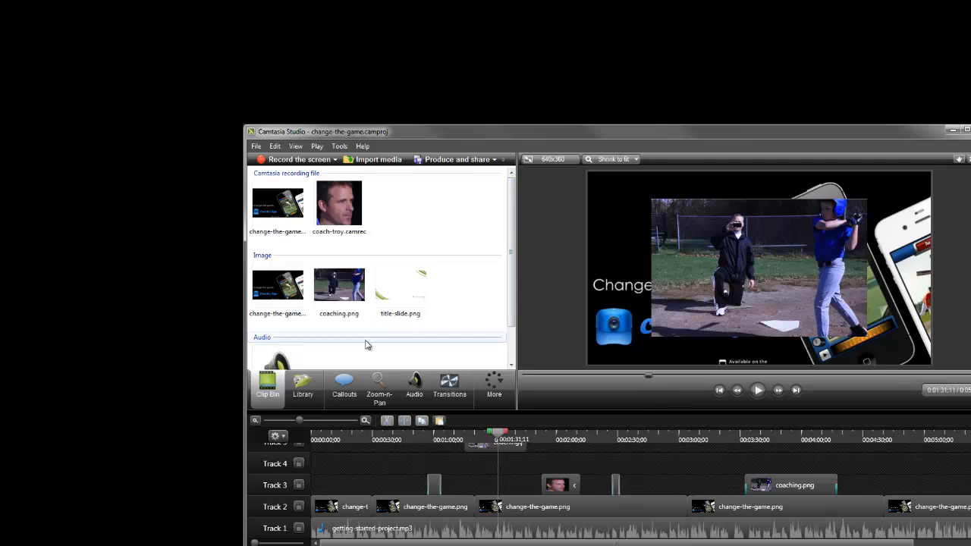
pyautogui.click(304, 385)
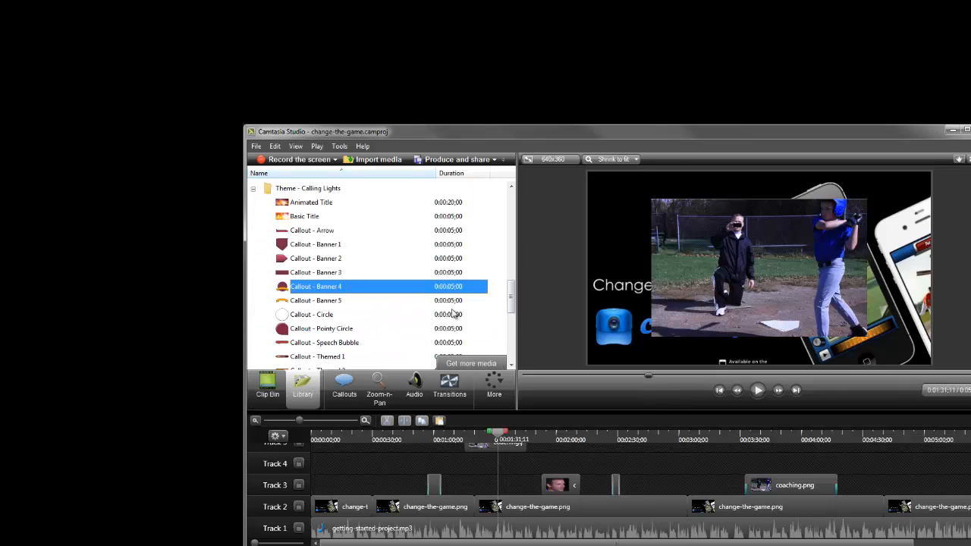
pyautogui.moveTo(512, 302)
pyautogui.mouseDown()
pyautogui.moveTo(512, 232)
pyautogui.moveTo(512, 298)
pyautogui.mouseUp()
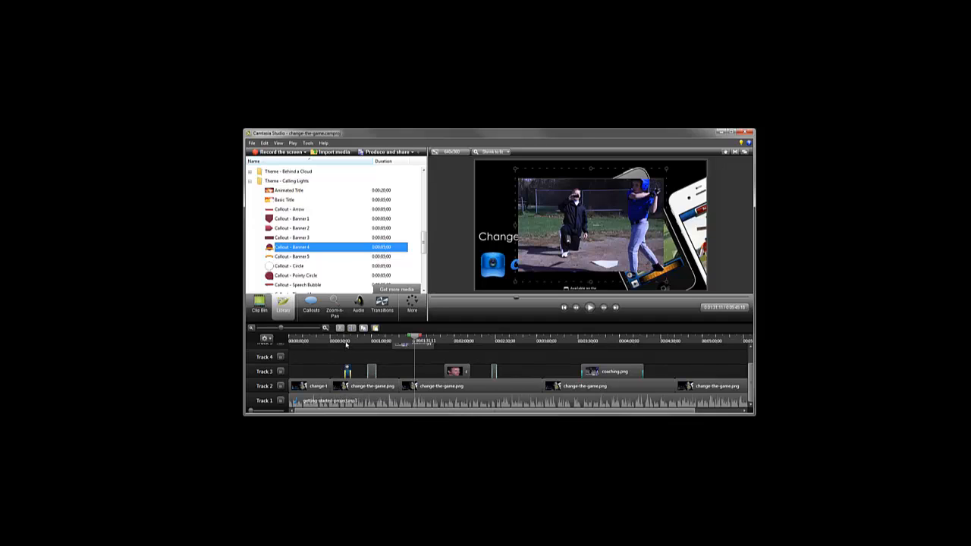
pyautogui.click(347, 340)
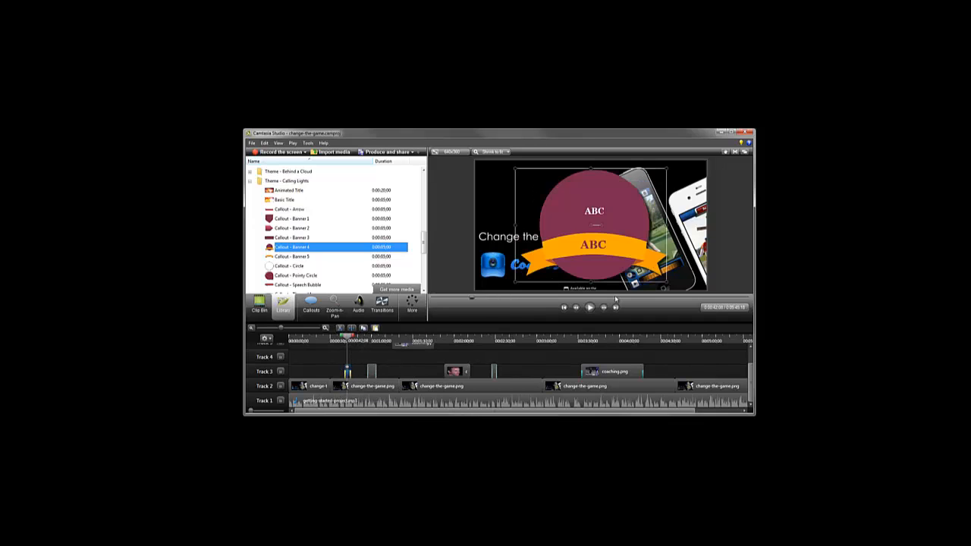
pyautogui.moveTo(665, 281); pyautogui.dragTo(535, 221)
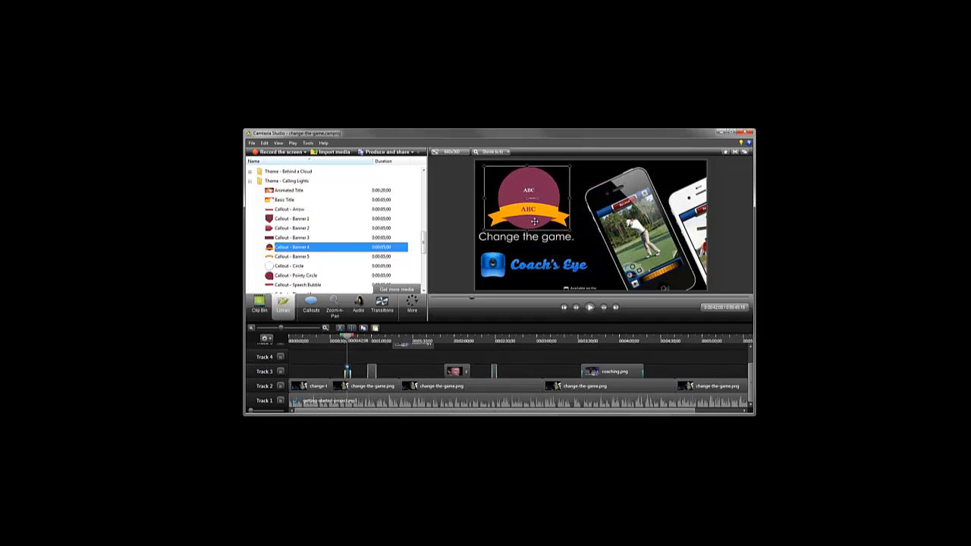
# Step: Replace the placeholder text on the banner callout's orange ribbon with "All-Star"
pyautogui.doubleClick(530, 210)
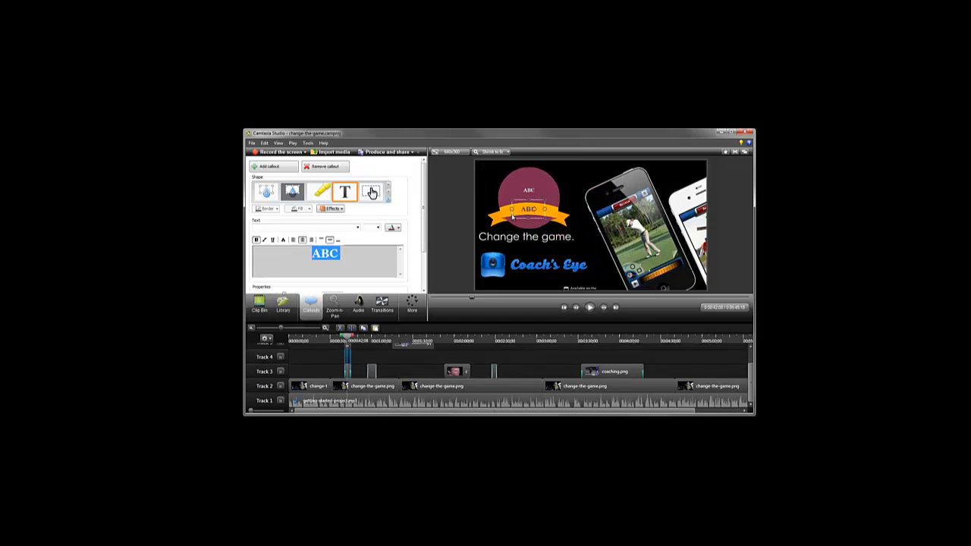
pyautogui.write('All-Star')
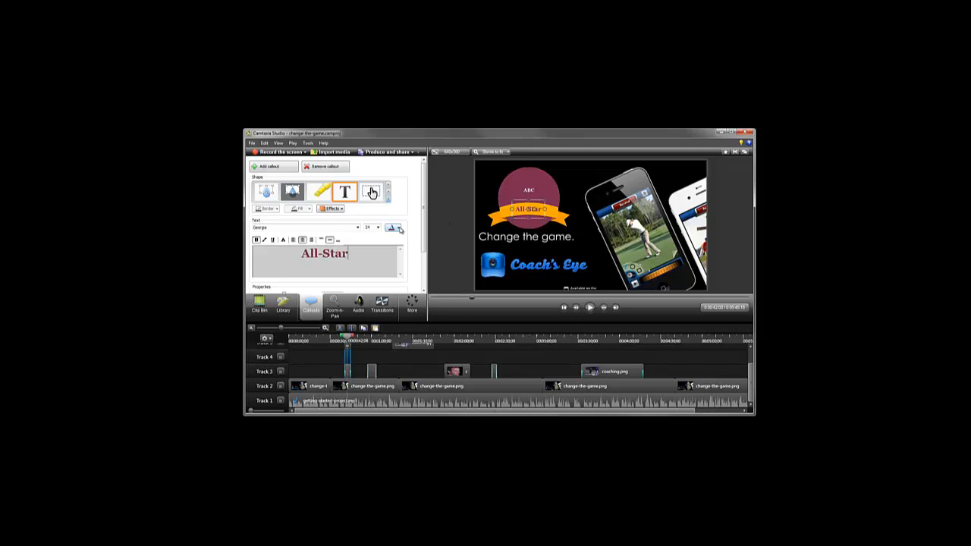
pyautogui.click(395, 227)
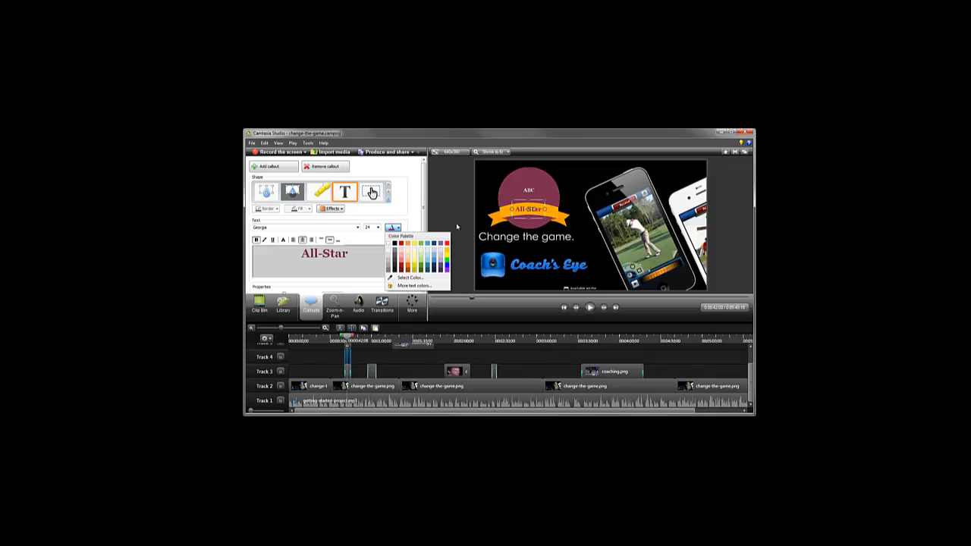
pyautogui.click(458, 225)
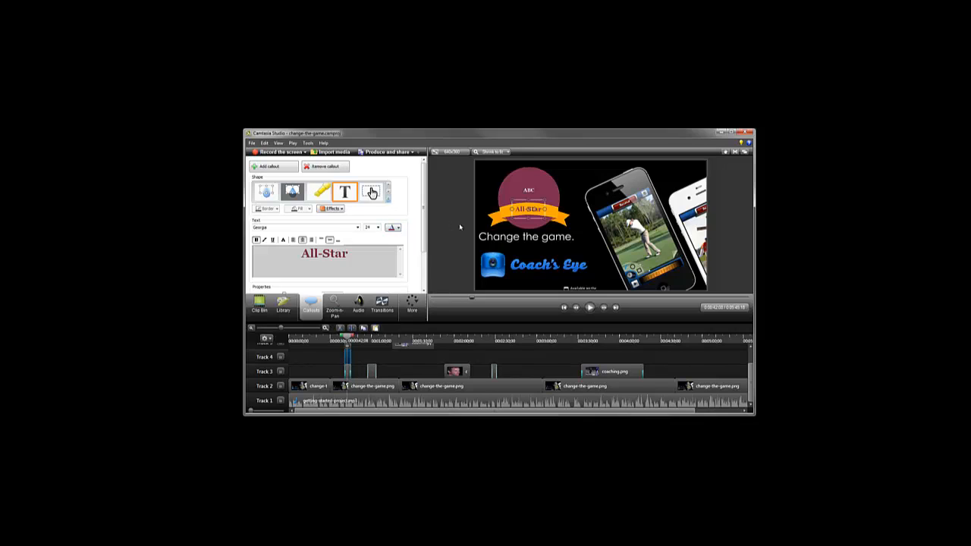
# Step: Look over the full gallery of callout shapes, and view the Captions and Quizzing tools
pyautogui.click(388, 201)
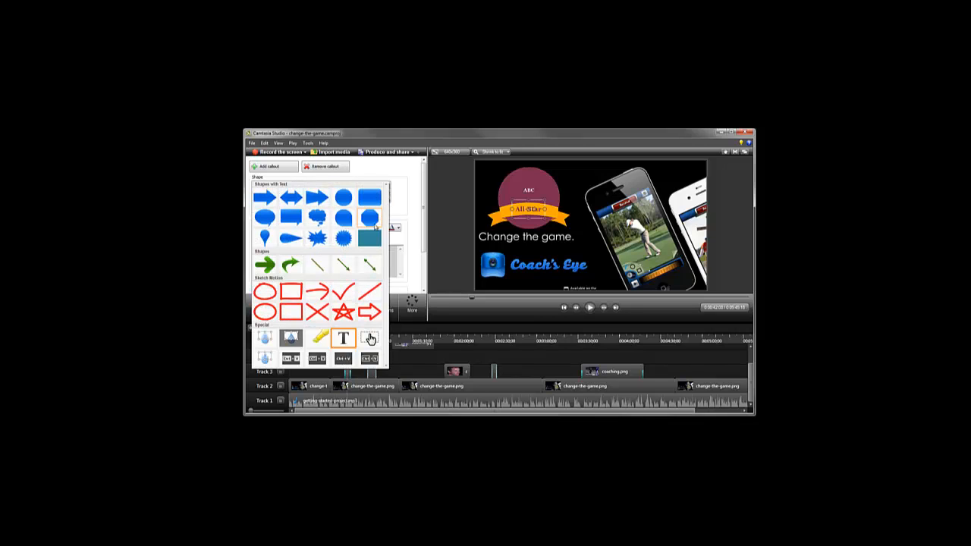
pyautogui.click(412, 213)
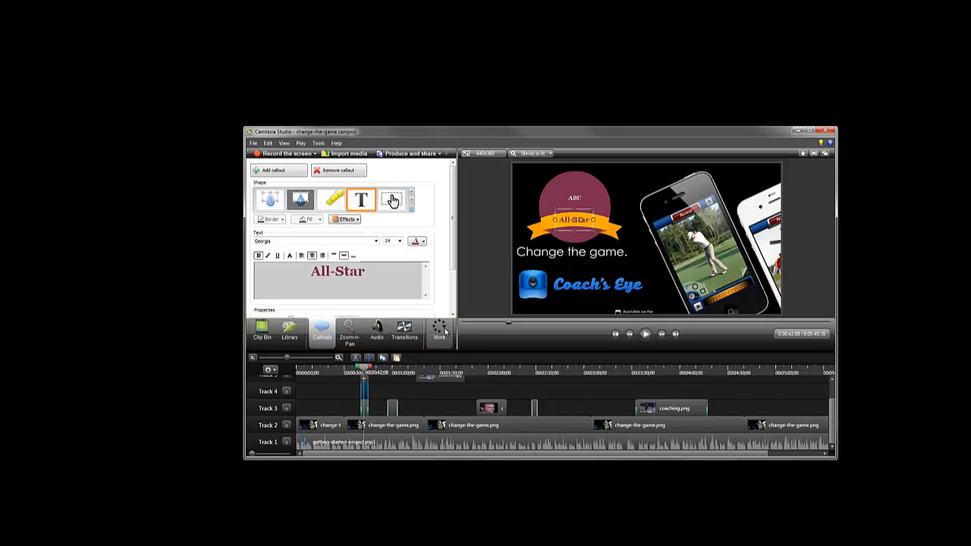
pyautogui.click(444, 331)
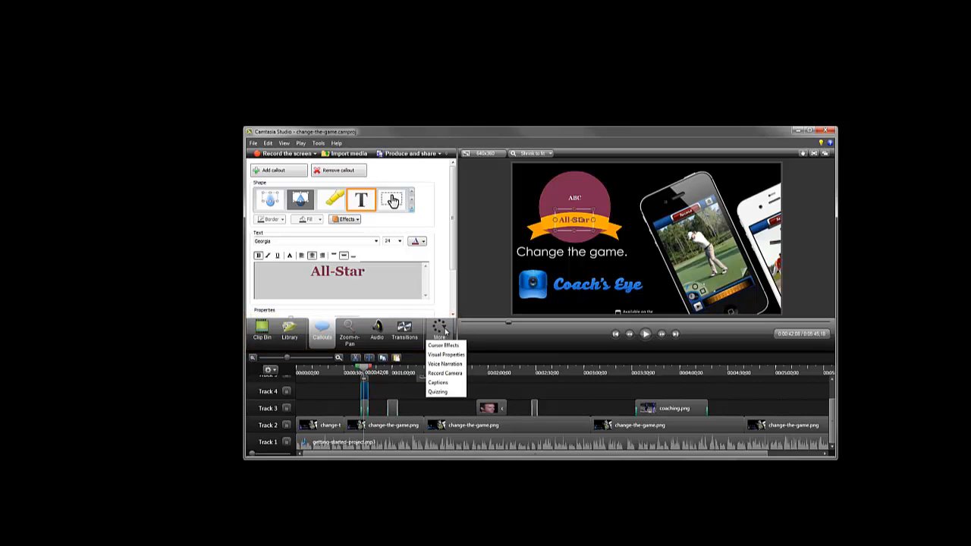
pyautogui.click(444, 383)
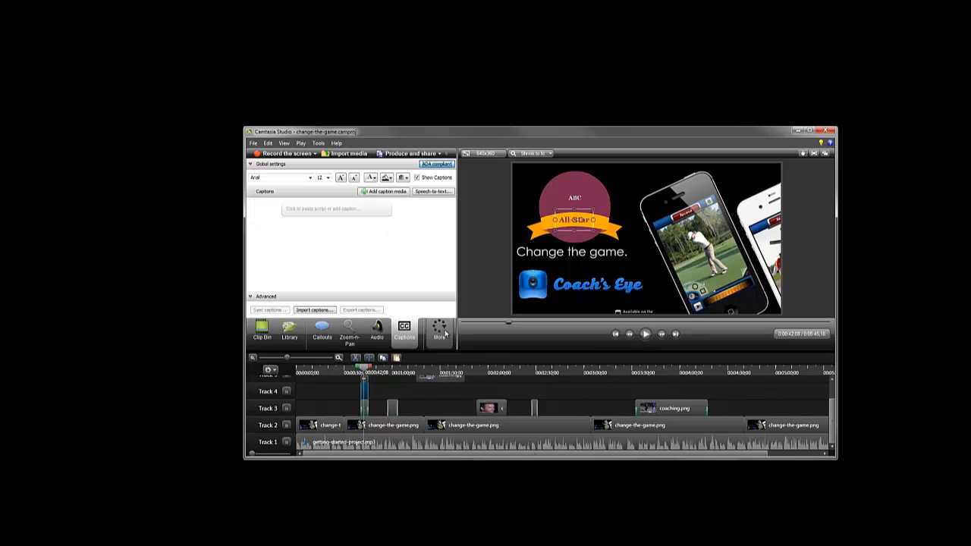
pyautogui.click(447, 332)
pyautogui.click(439, 391)
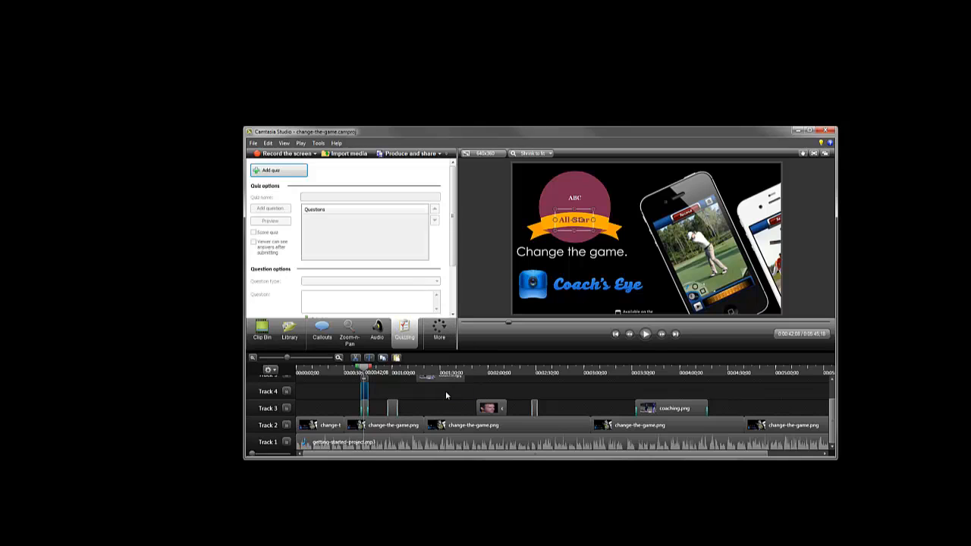
# Step: Add a Fade through black transition between the first two clips on Track 2, and deselect the clips
pyautogui.click(446, 334)
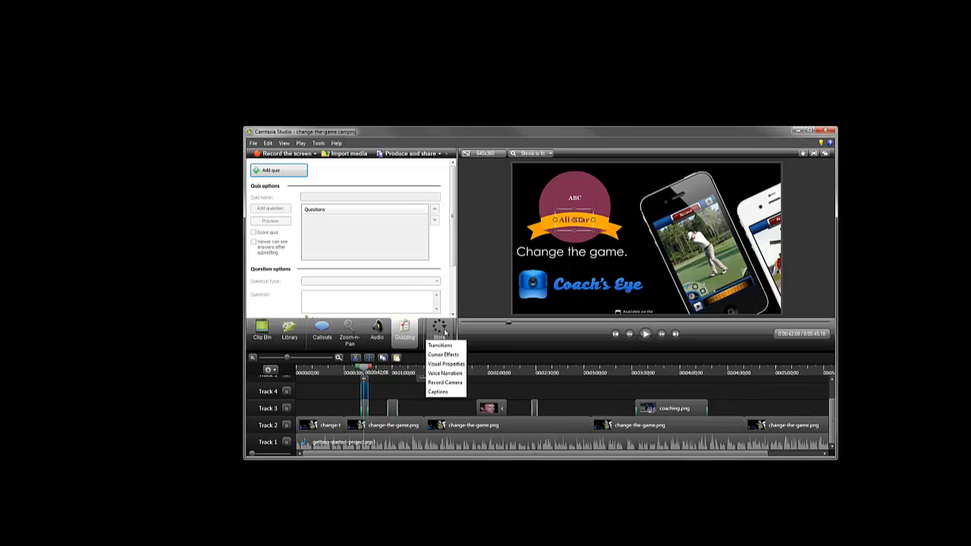
pyautogui.click(439, 343)
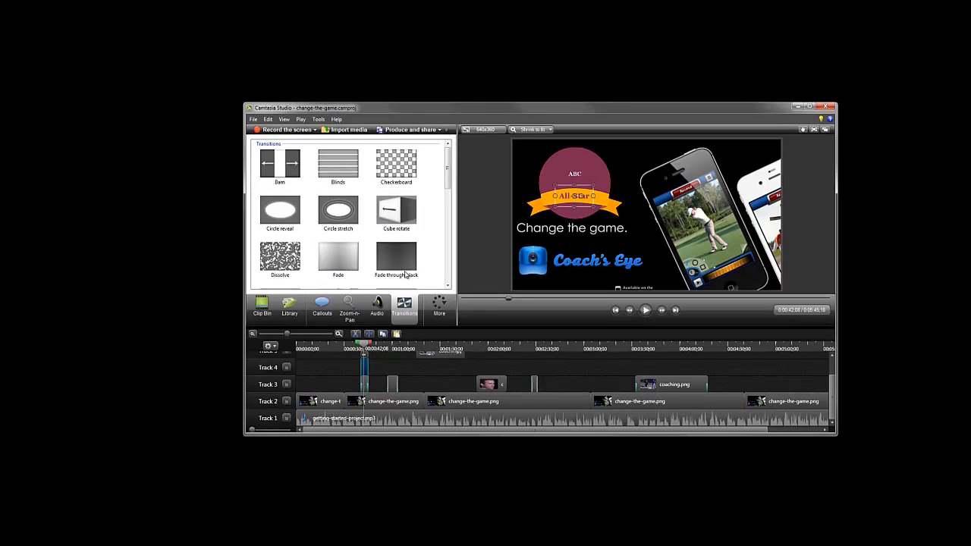
pyautogui.moveTo(393, 279); pyautogui.dragTo(359, 358)
pyautogui.moveTo(360, 306); pyautogui.dragTo(345, 375)
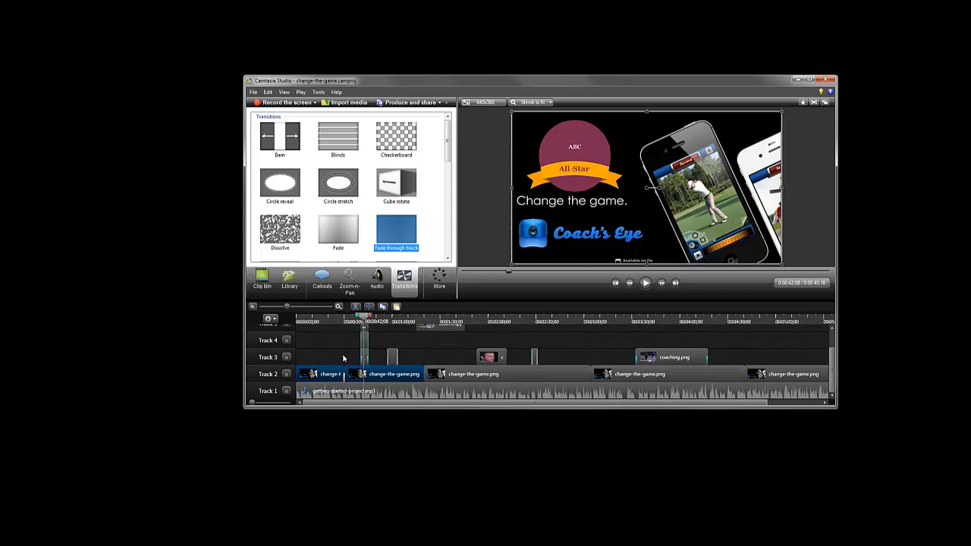
pyautogui.click(343, 358)
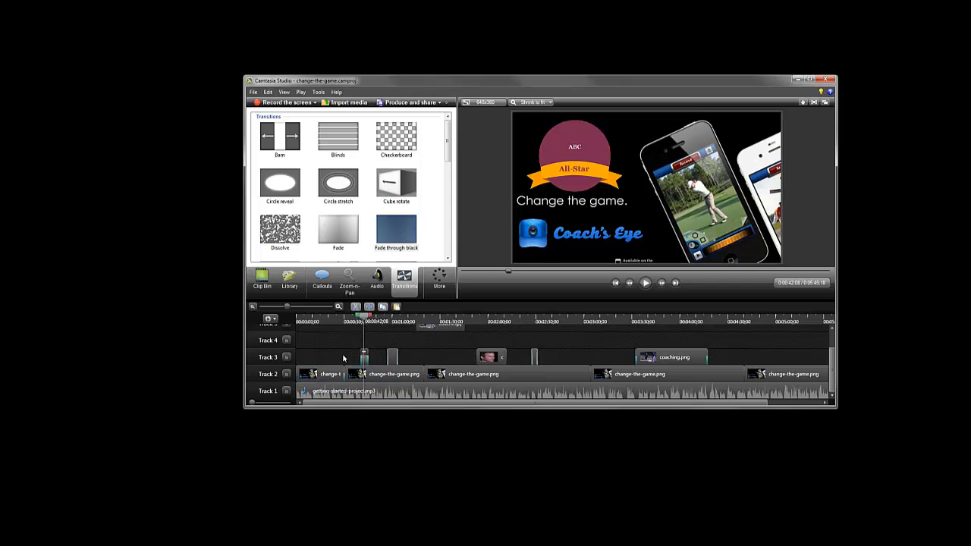
# Step: Show the Clip Bin, review the MP4 - Flash / HTML5 player controller and feature options under Custom production settings, and cancel the production
pyautogui.click(265, 279)
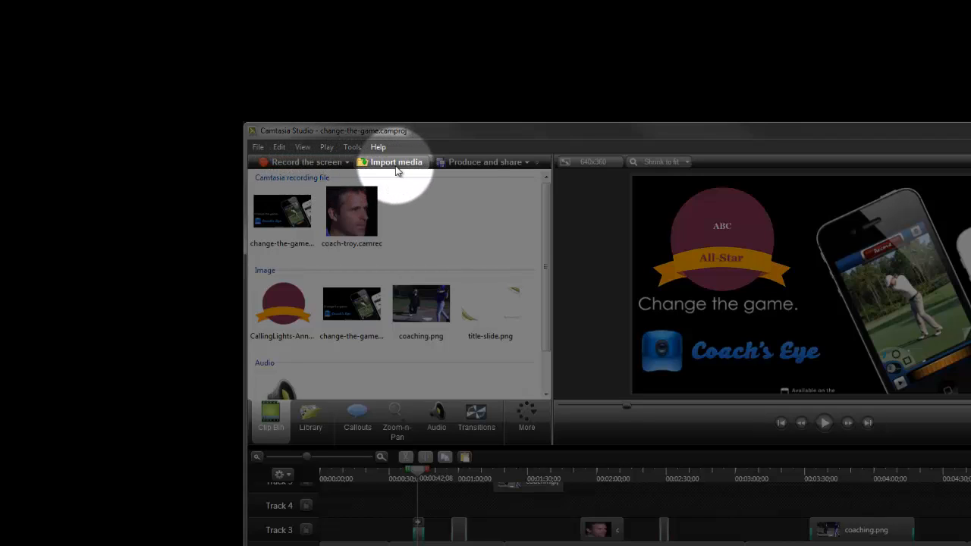
pyautogui.click(482, 164)
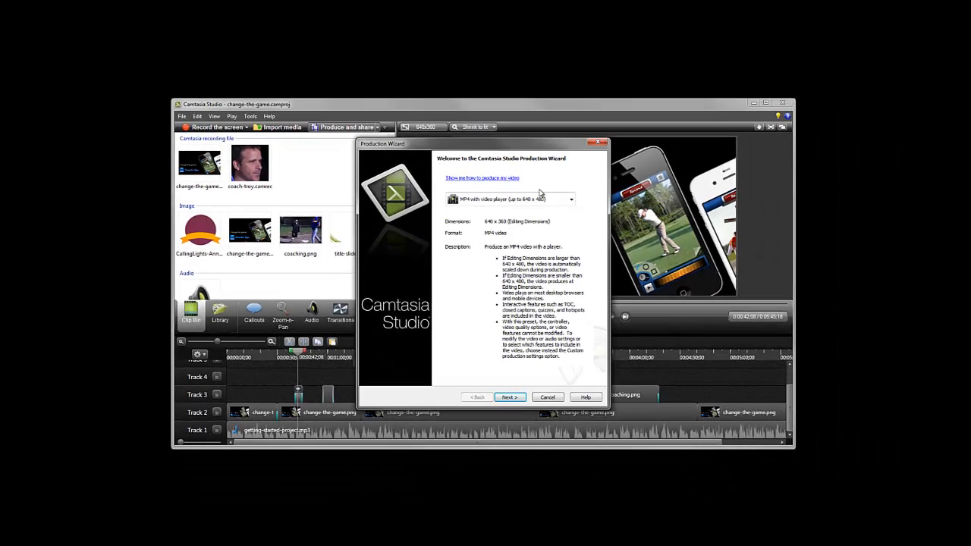
pyautogui.click(573, 200)
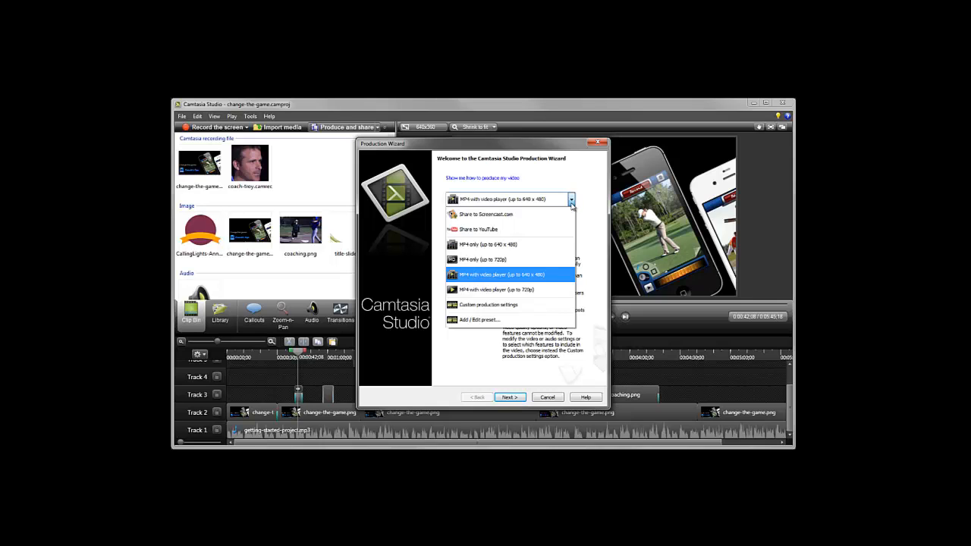
pyautogui.click(554, 305)
pyautogui.click(507, 399)
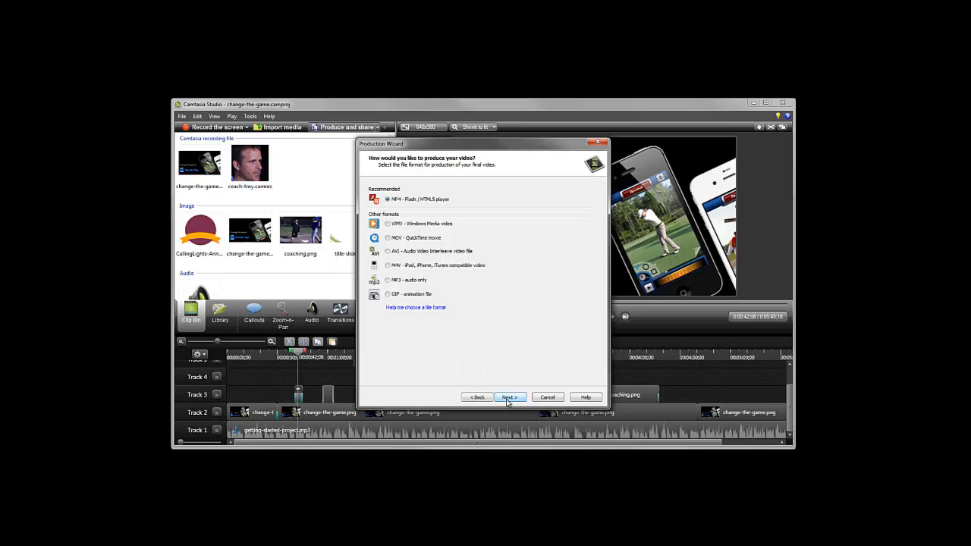
pyautogui.click(508, 399)
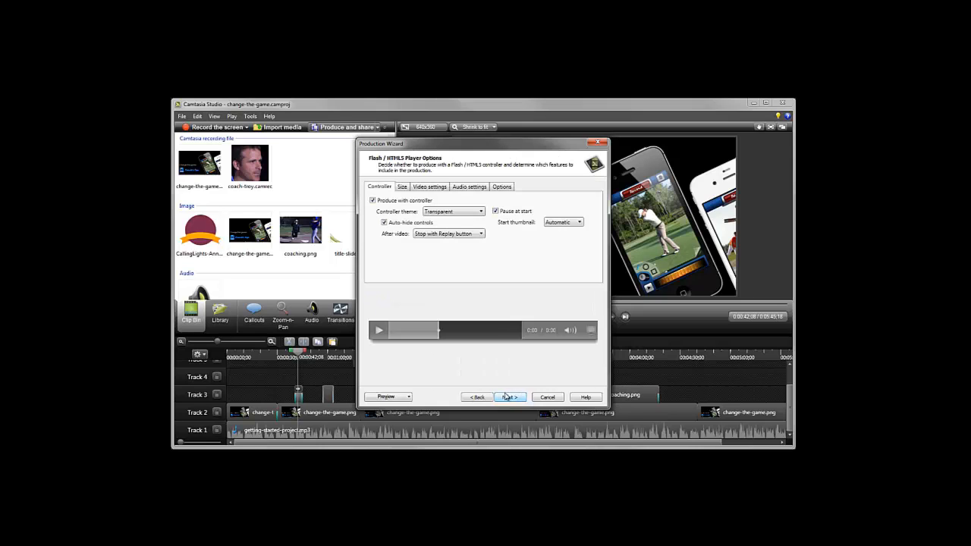
pyautogui.click(501, 189)
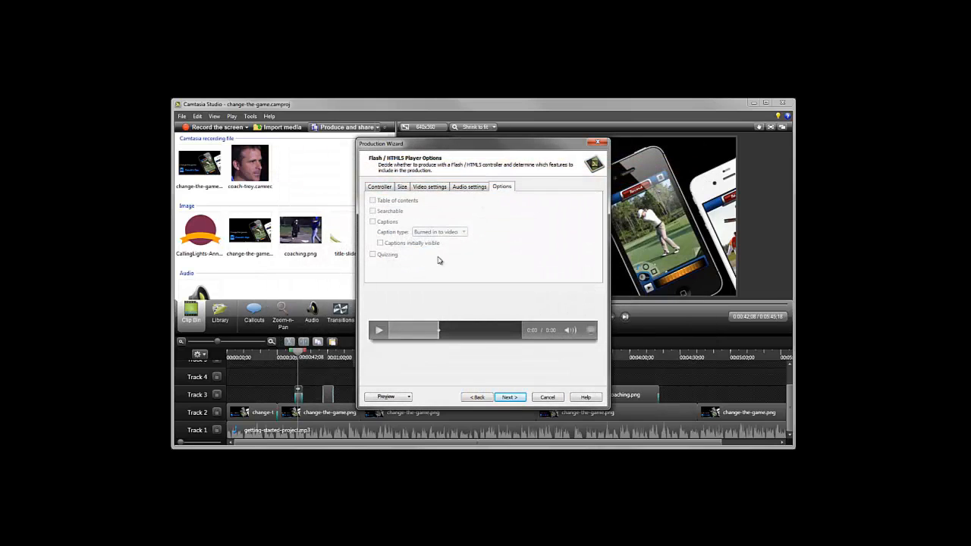
pyautogui.click(538, 397)
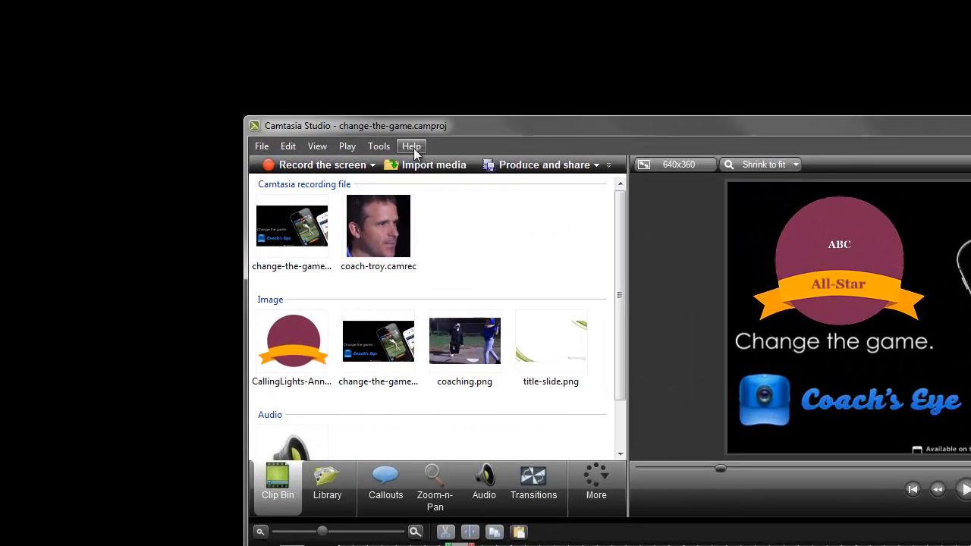
# Step: Display the available help resources and find the Tutorials entry
pyautogui.click(412, 147)
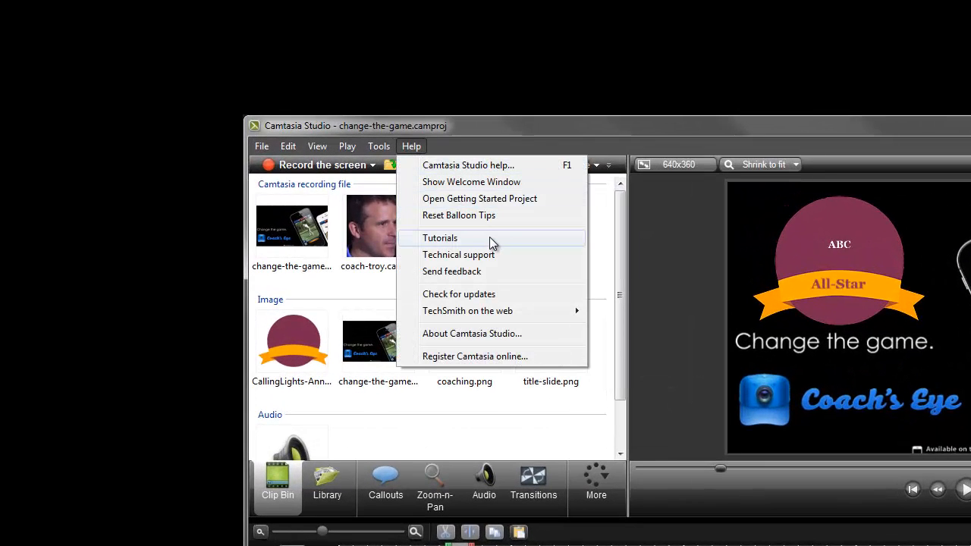